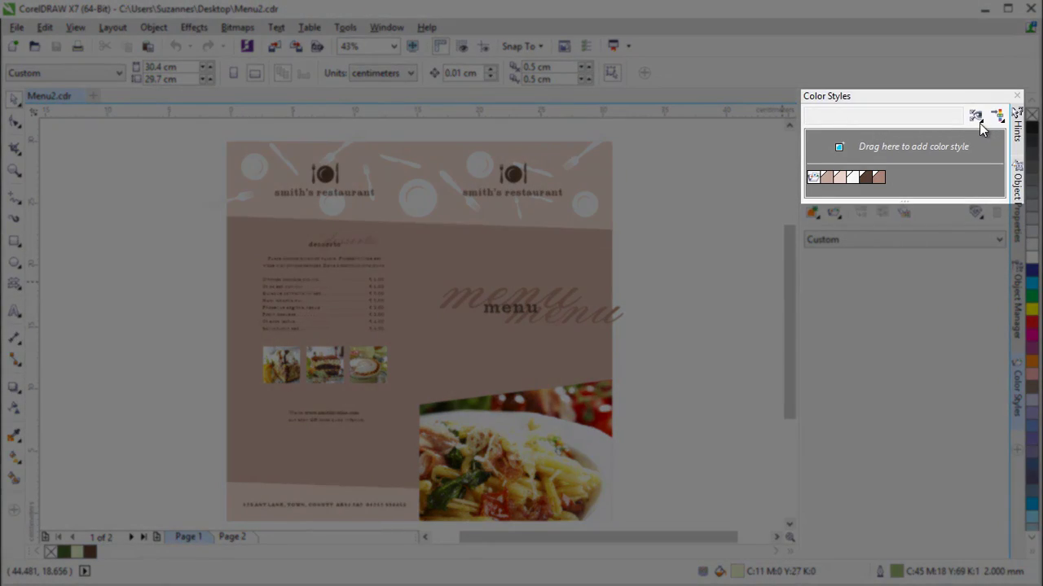
Turn on Color Styles hints, select ColorStyle1, and view the colour conversion options.
left_click(999, 116)
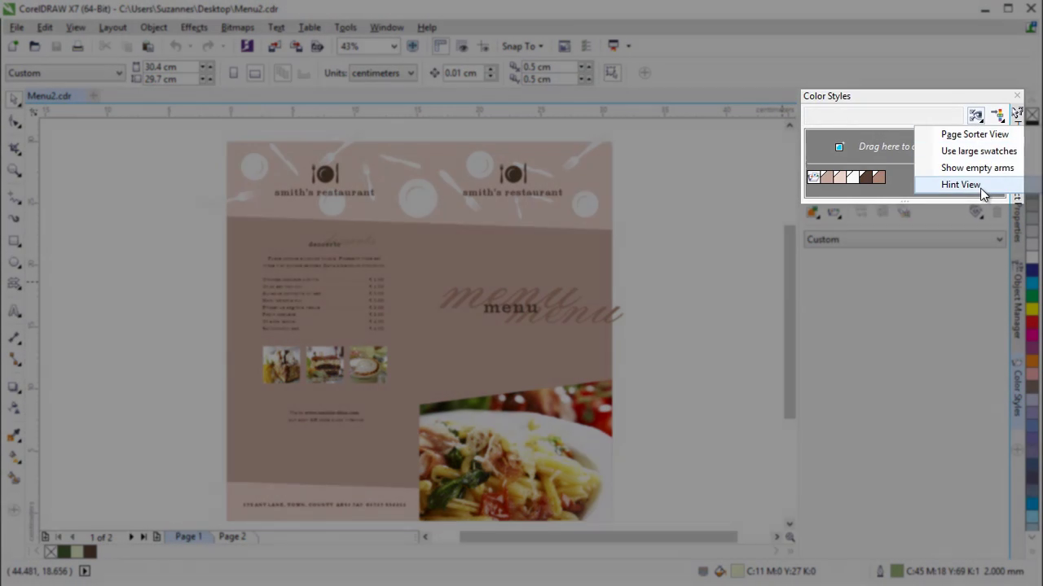
left_click(982, 189)
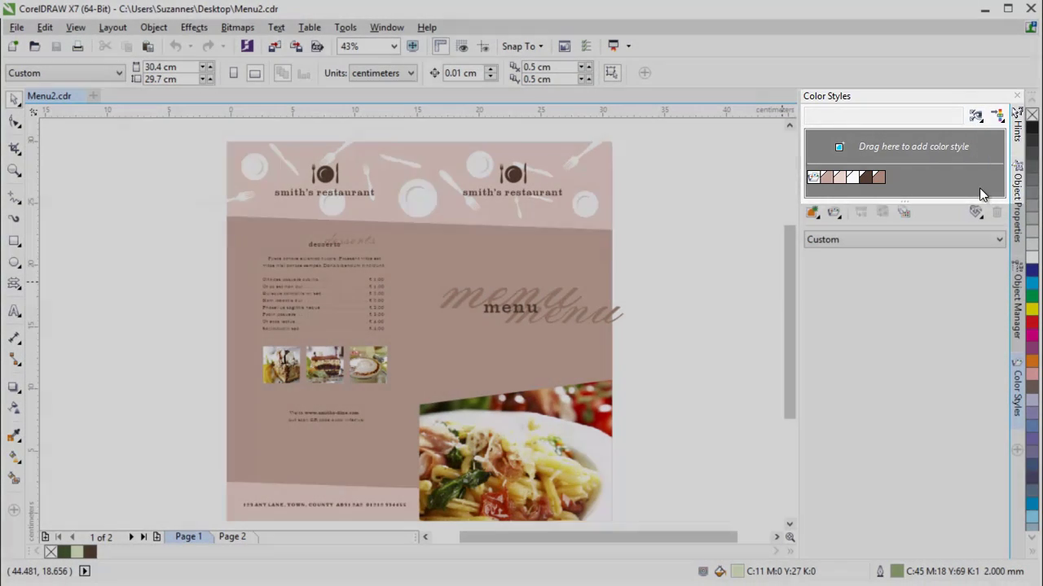
left_click(880, 179)
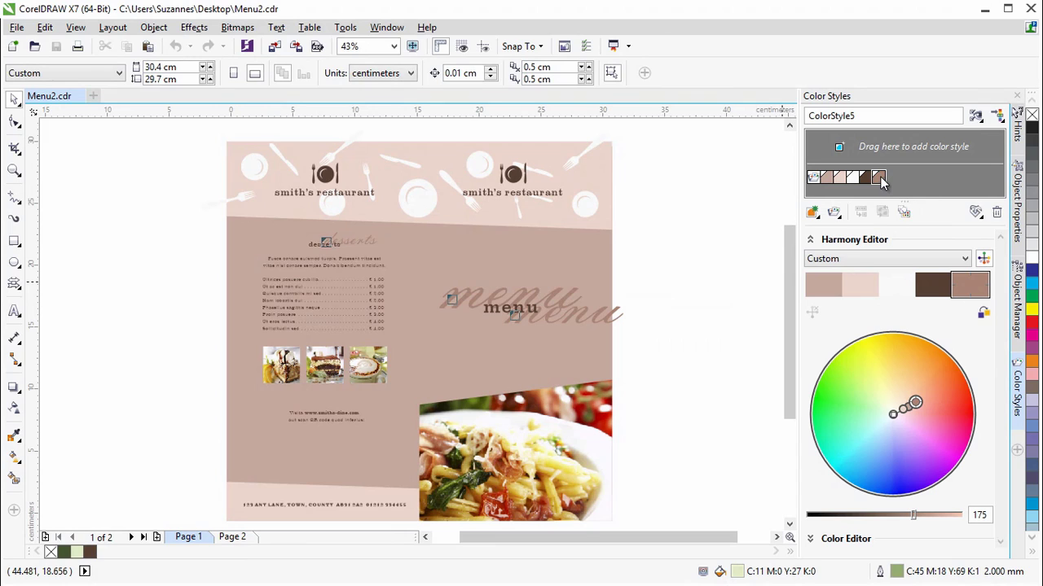
left_click(825, 180)
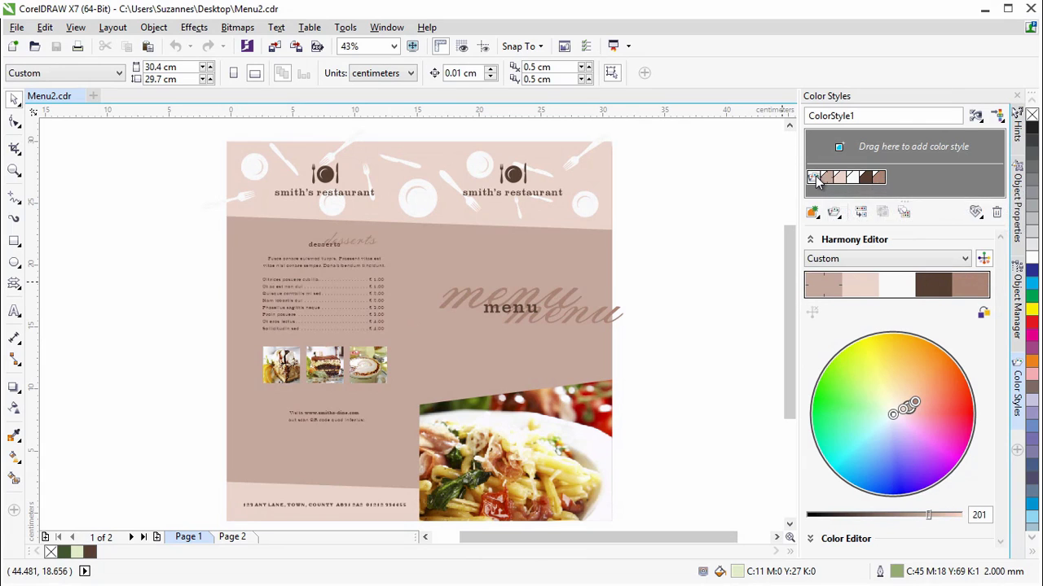
left_click(999, 116)
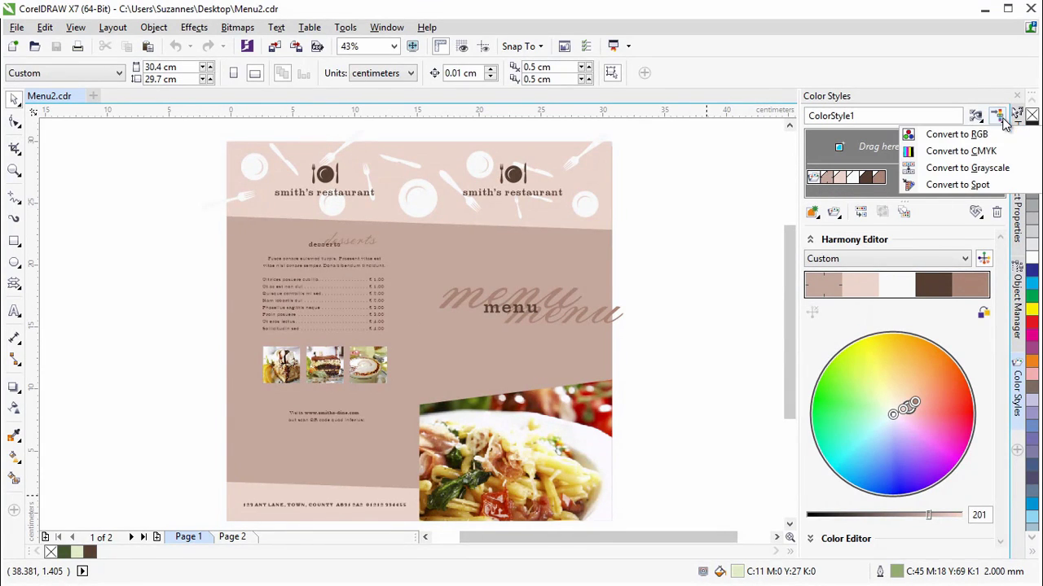
left_click(1034, 168)
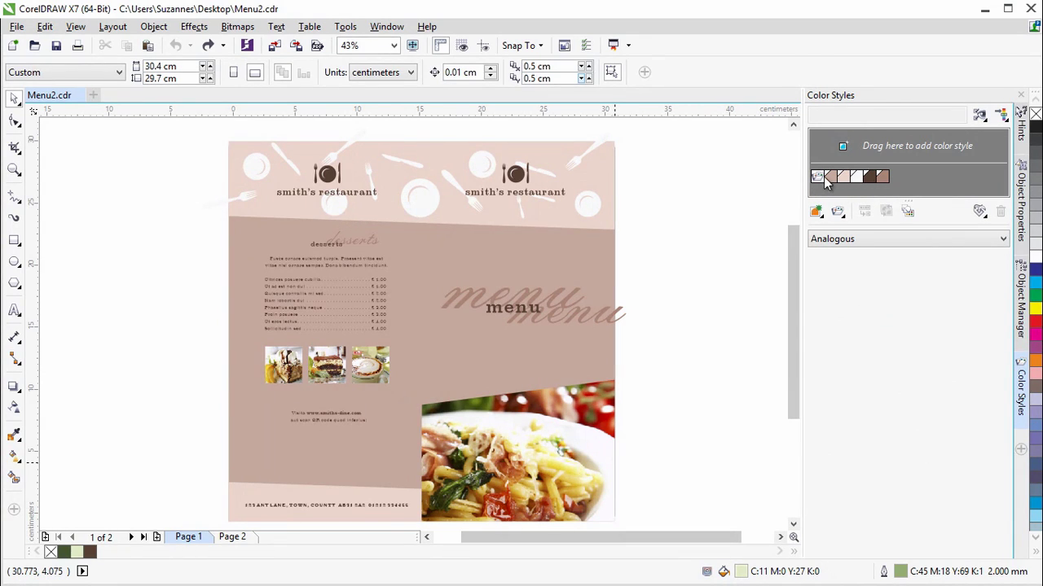
Try Monochromatic and Custom on the header harmony, then settle on Complementary.
left_click(818, 177)
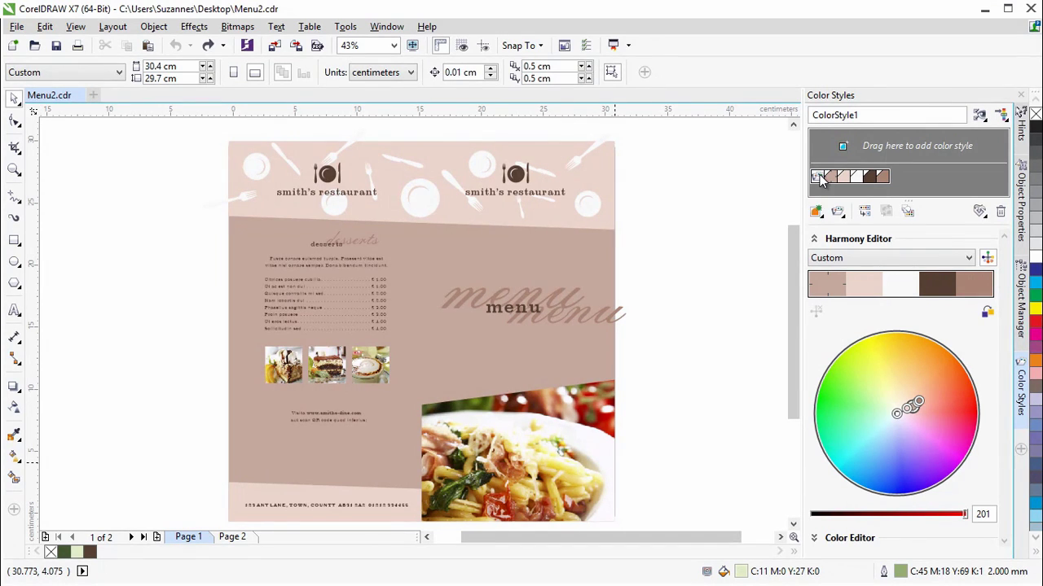
left_click(969, 259)
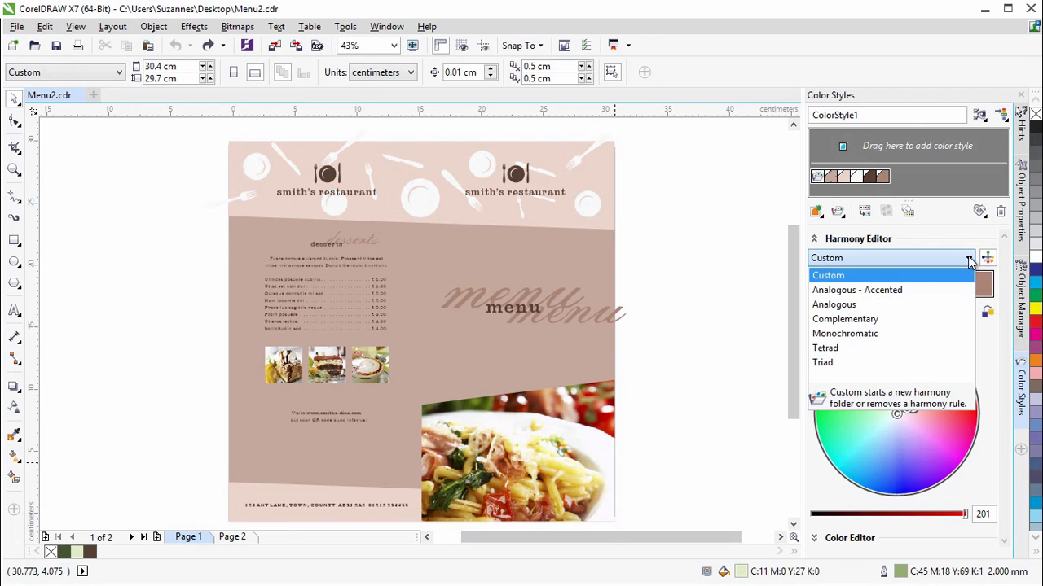
left_click(925, 334)
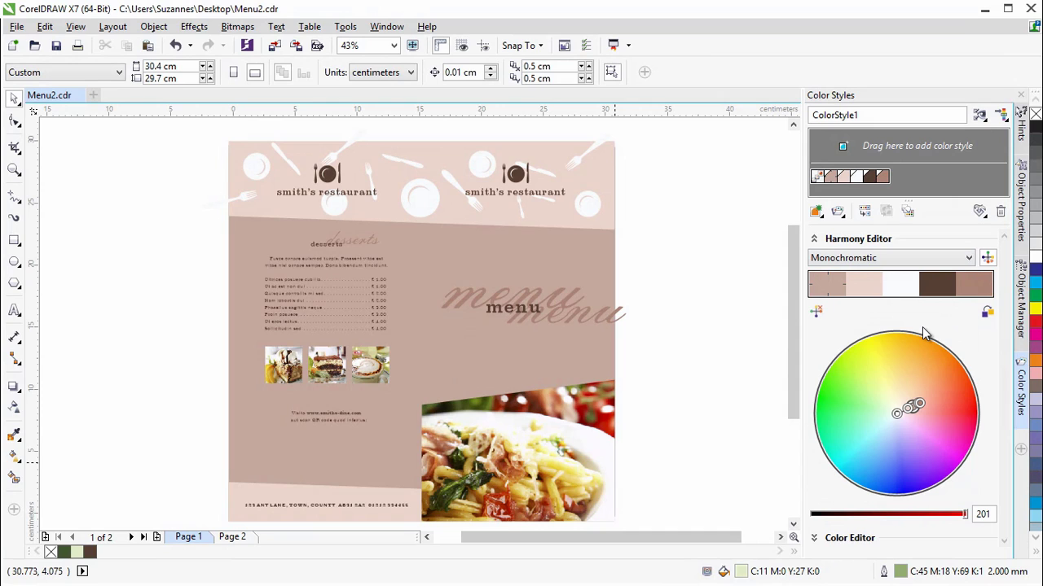
left_click(969, 259)
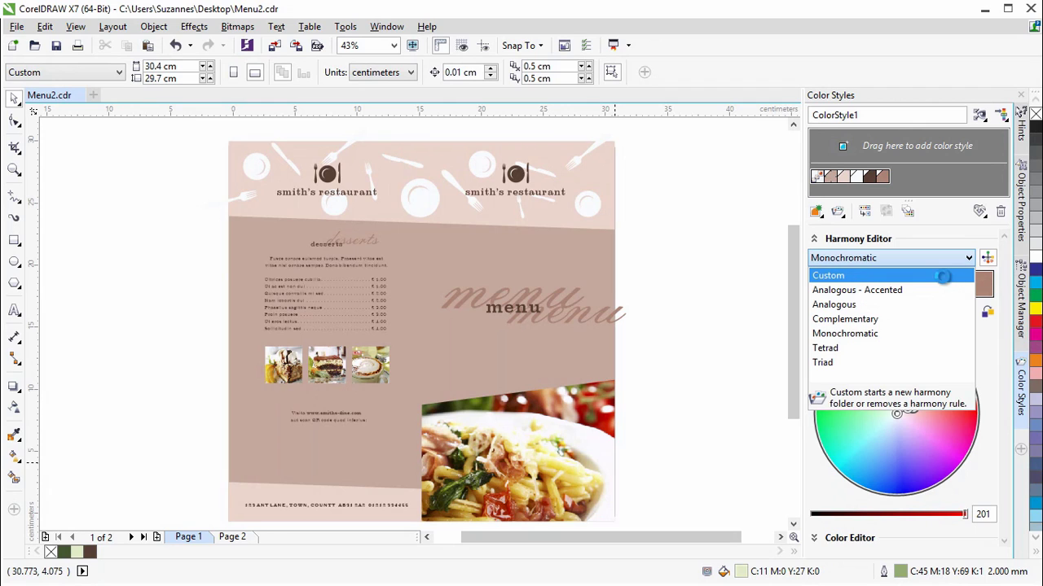
left_click(943, 275)
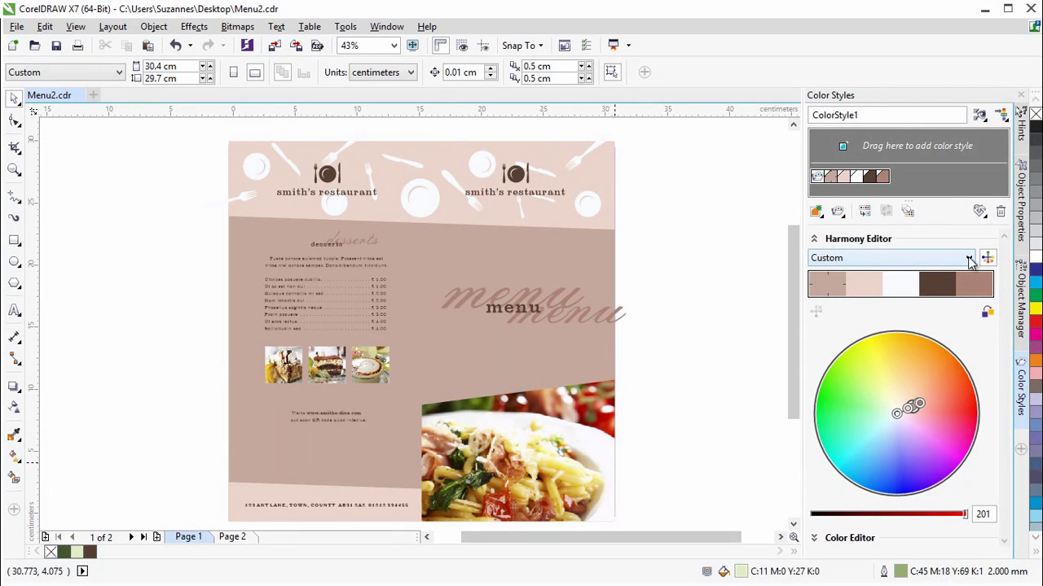
left_click(968, 259)
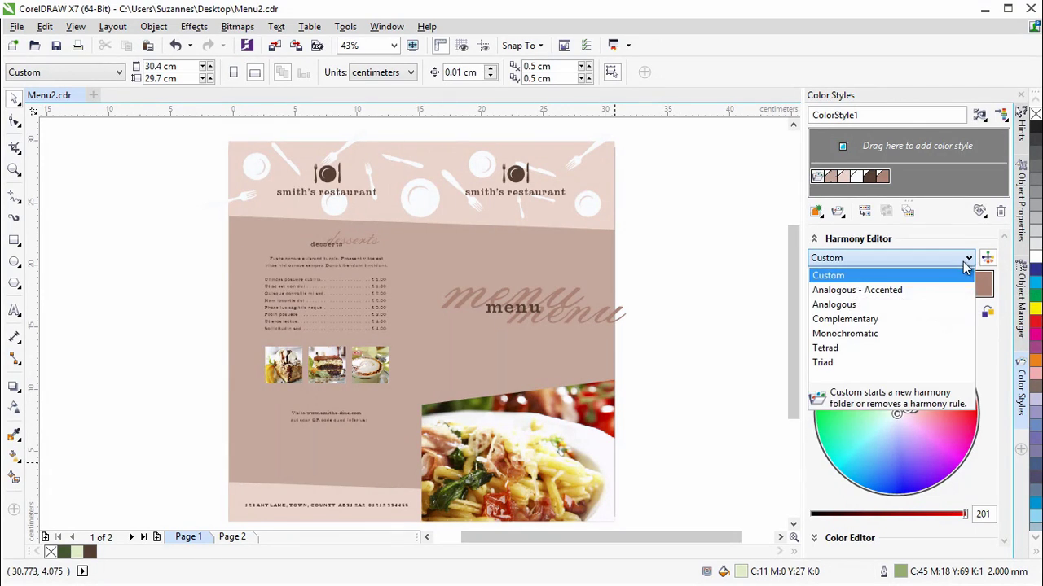
left_click(923, 323)
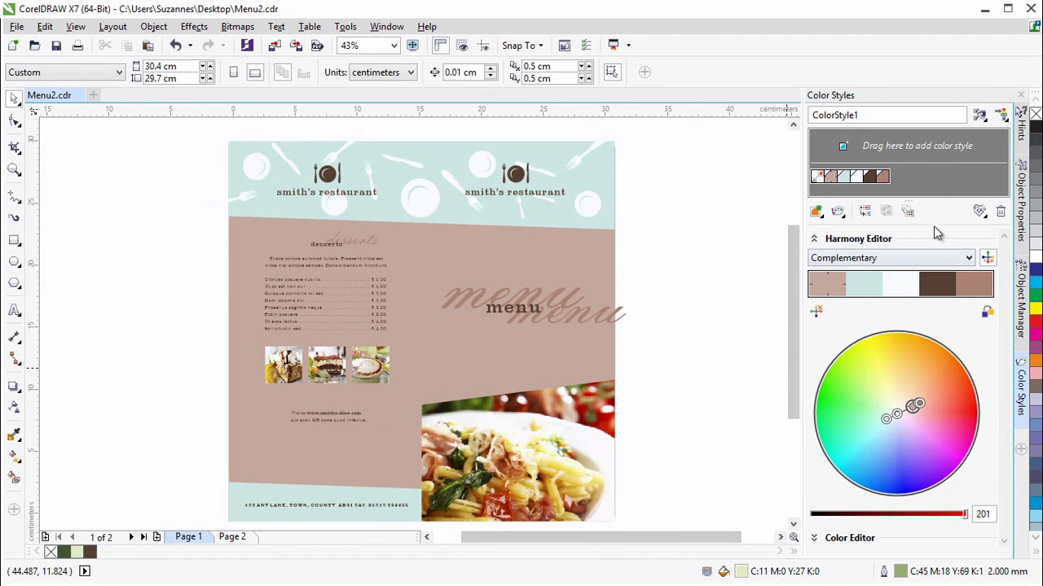
Add new Analogous - Accented and Analogous harmonies in a taller swatch area, then select ColorStyle15.
left_click(929, 196)
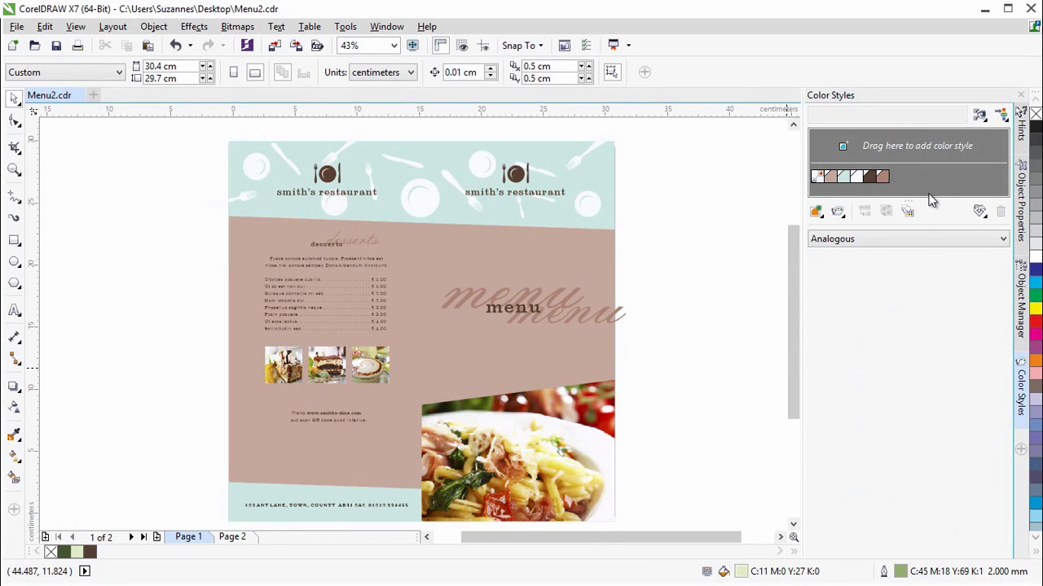
left_click_drag(926, 201, 926, 277)
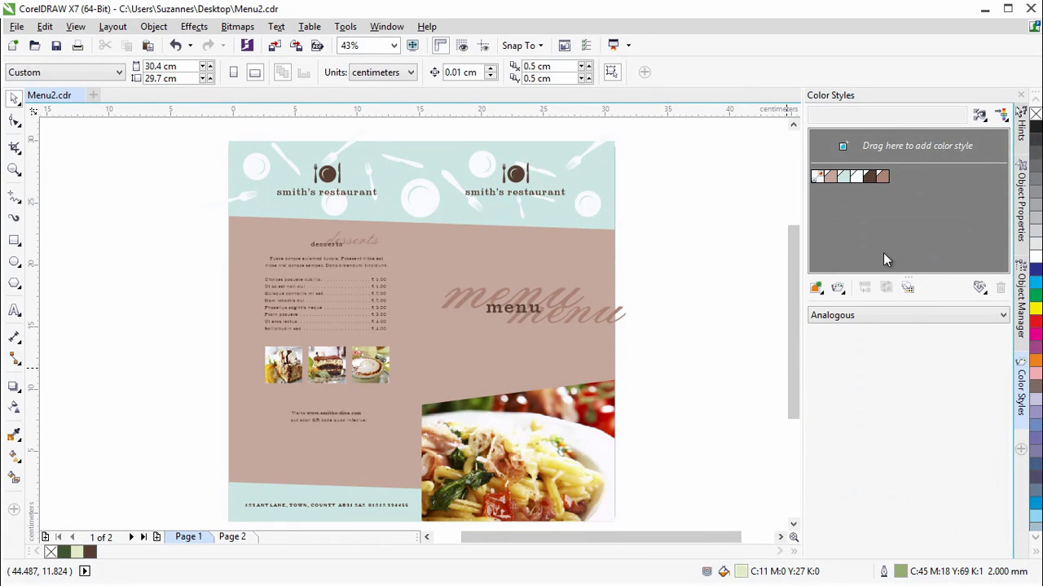
left_click(1002, 315)
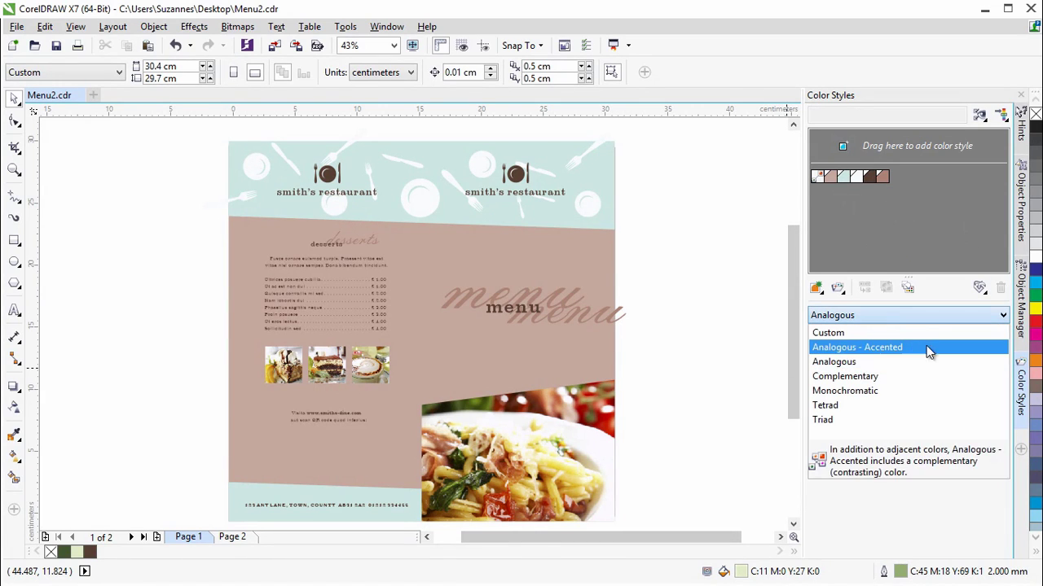
left_click(912, 348)
left_click(1004, 316)
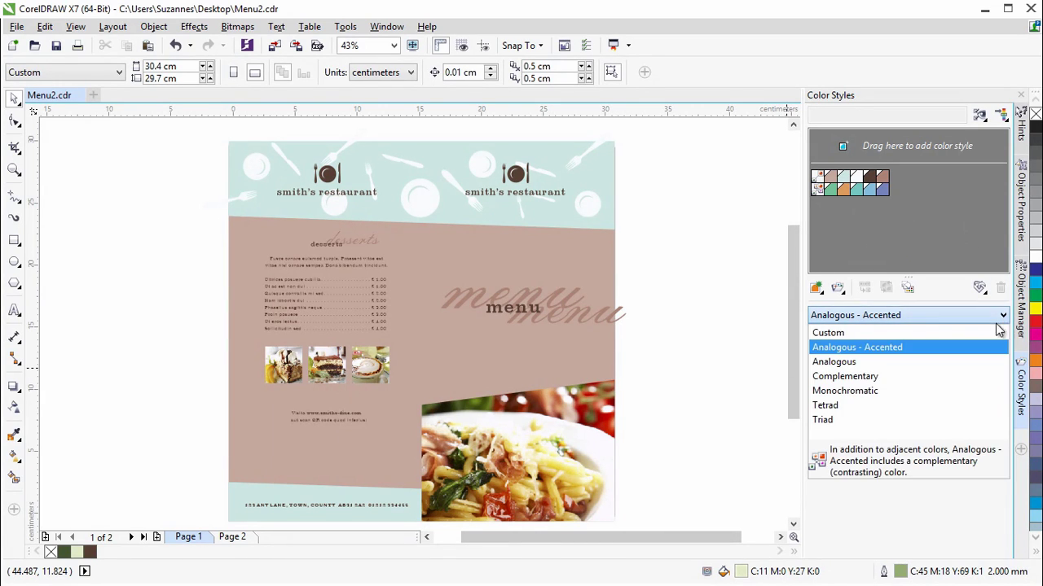
left_click(949, 361)
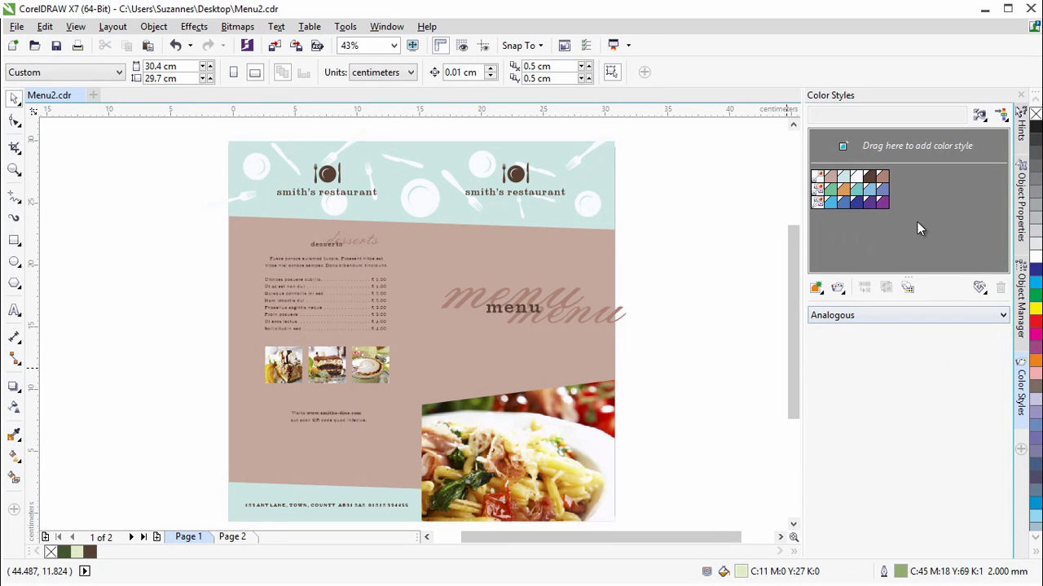
left_click(887, 205)
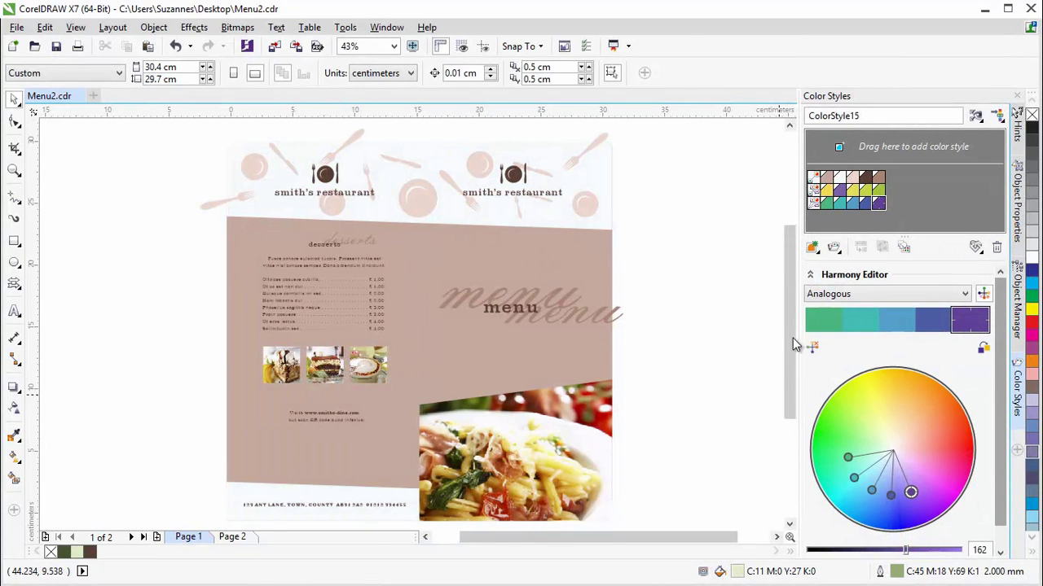
left_click(154, 30)
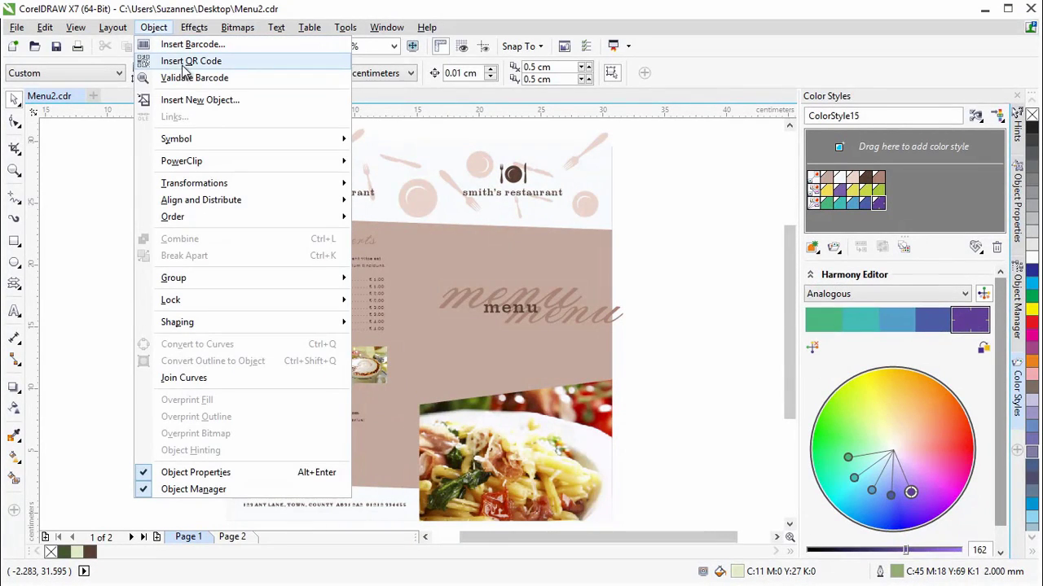
left_click(191, 61)
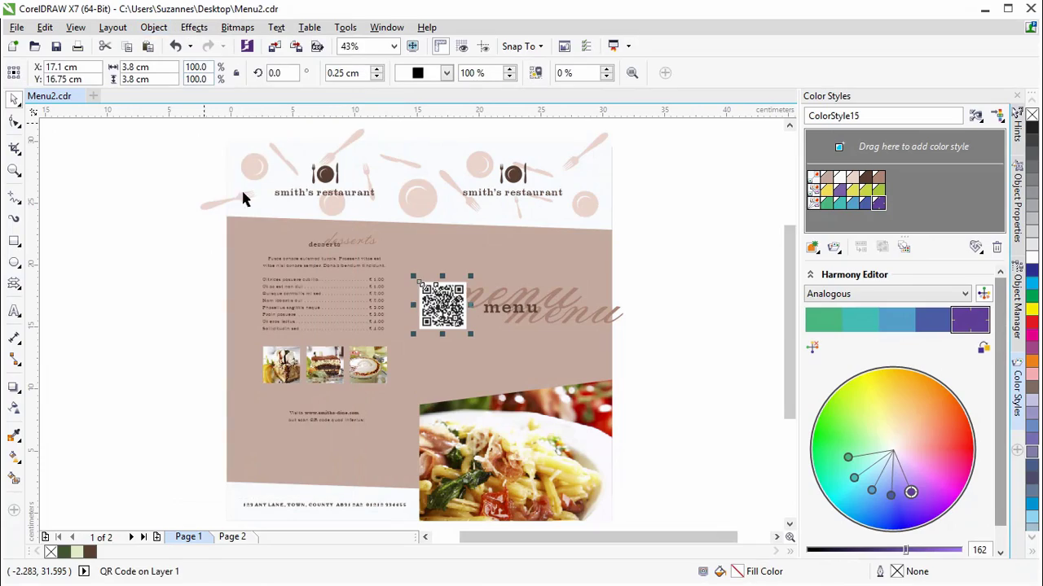
left_click_drag(421, 284, 333, 402)
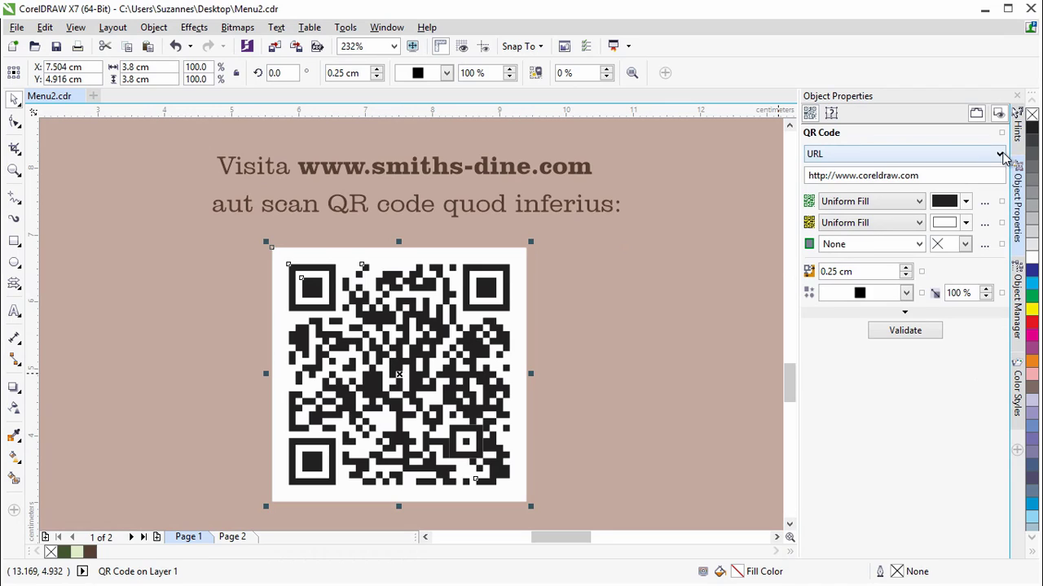
left_click(1000, 154)
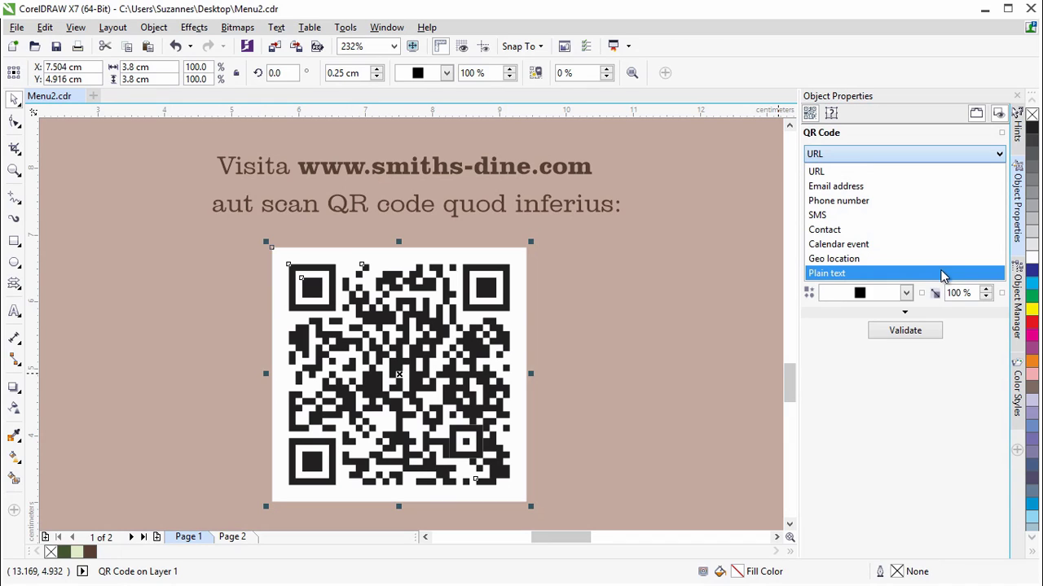
Give the QR code modules a uniform fill eyedropped from the heading's brown.
left_click(979, 345)
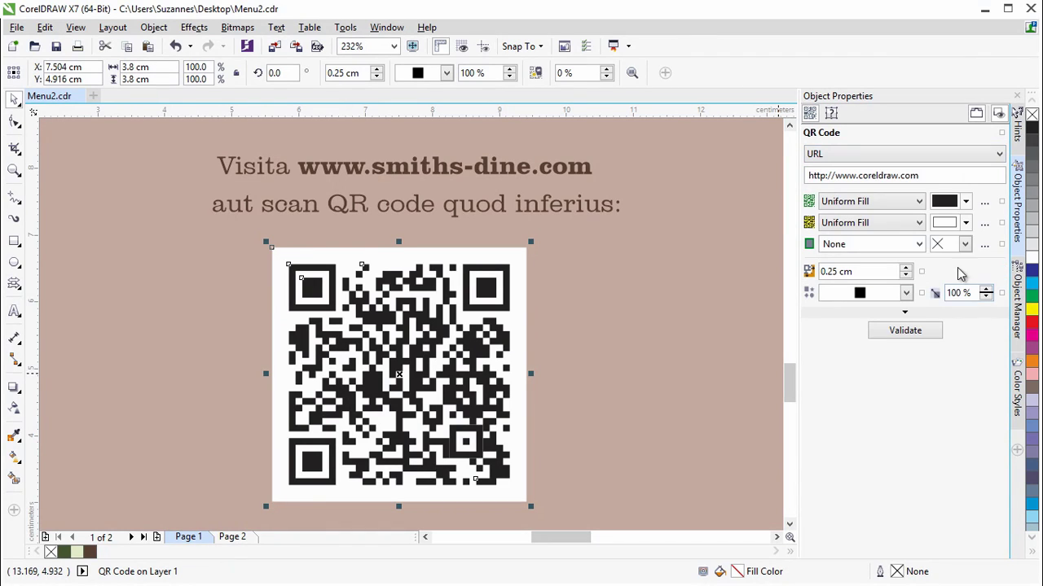
left_click(918, 202)
left_click(919, 203)
left_click(966, 203)
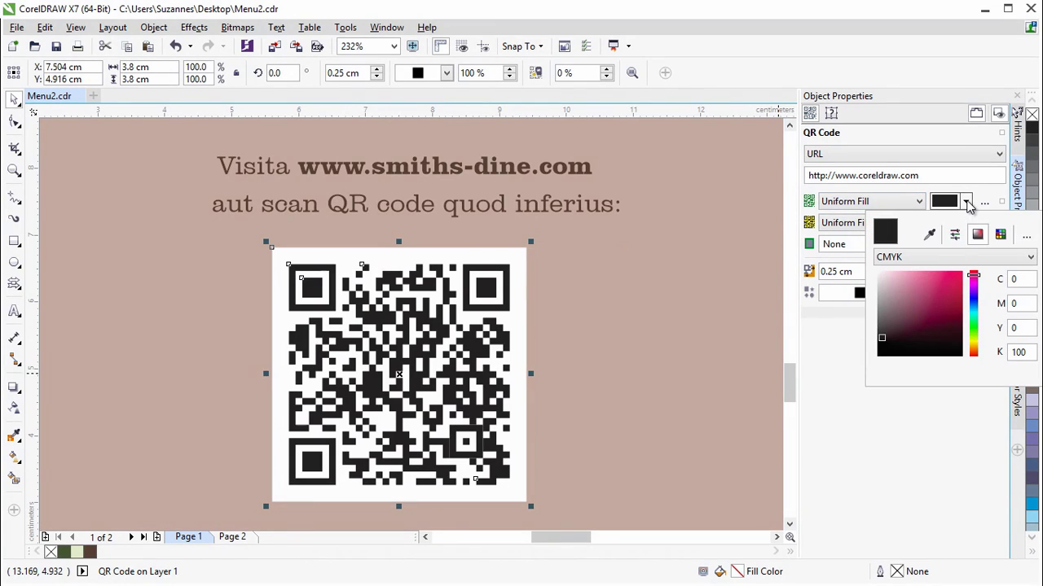
left_click(929, 235)
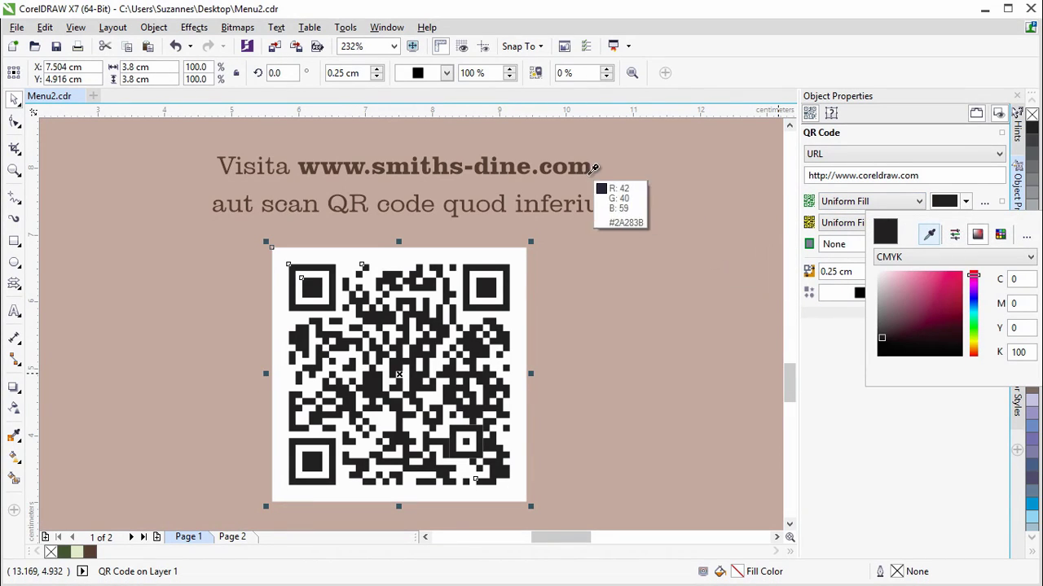
left_click(583, 163)
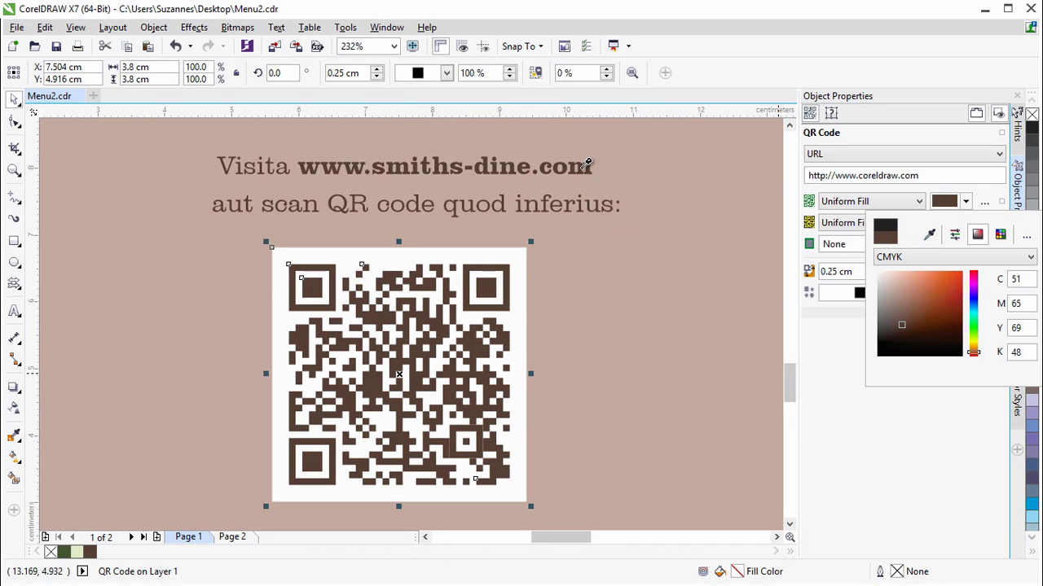
left_click(836, 354)
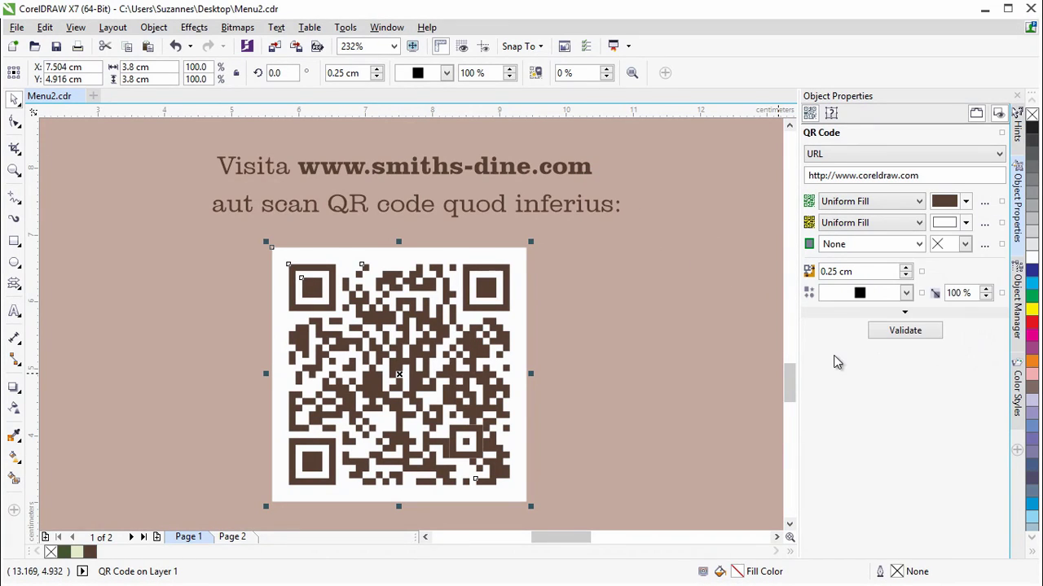
Change the QR module shape to round dots and expand the extra QR options.
left_click(906, 293)
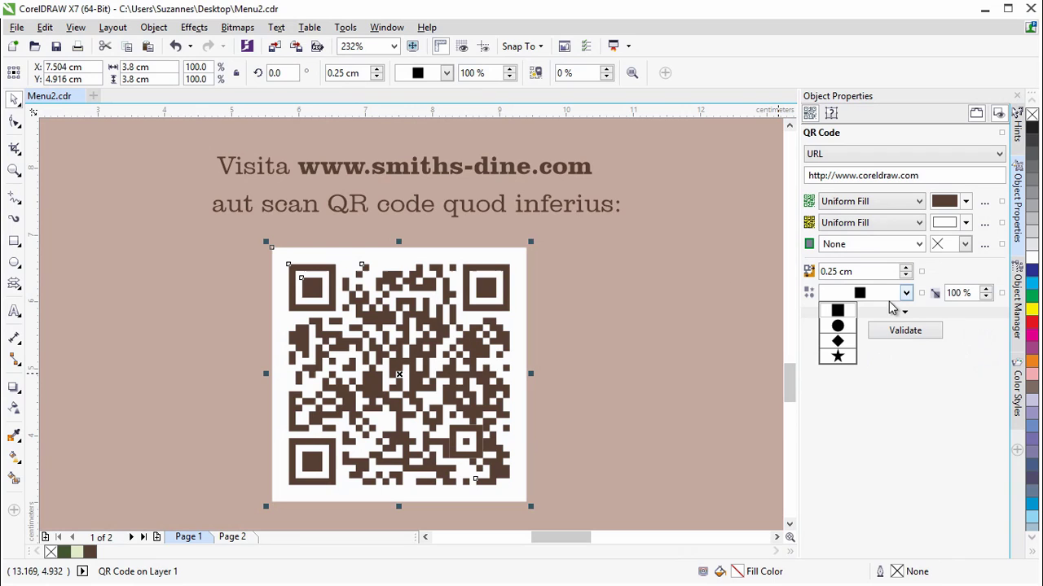
left_click(838, 327)
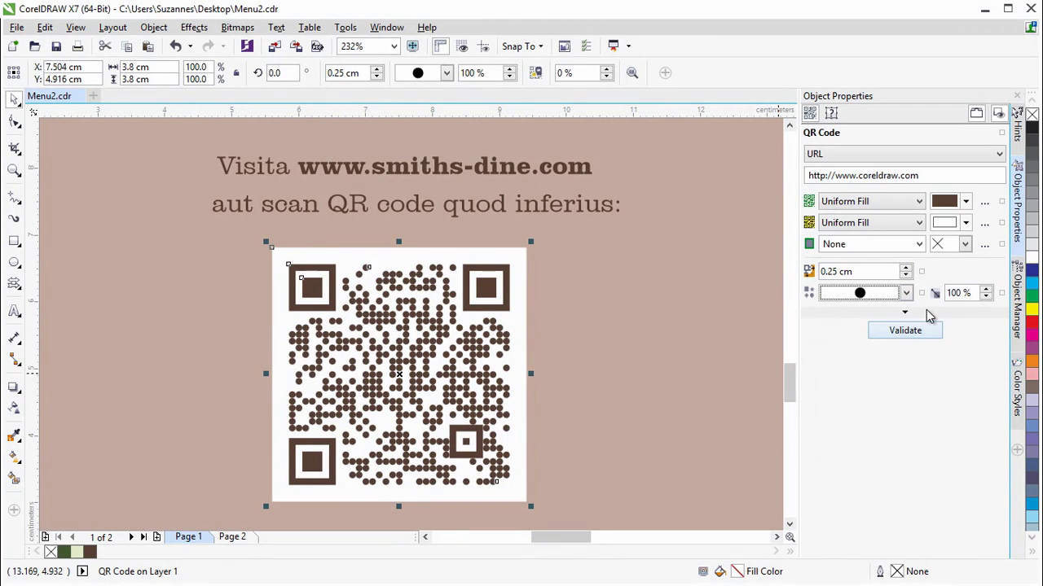
left_click(906, 314)
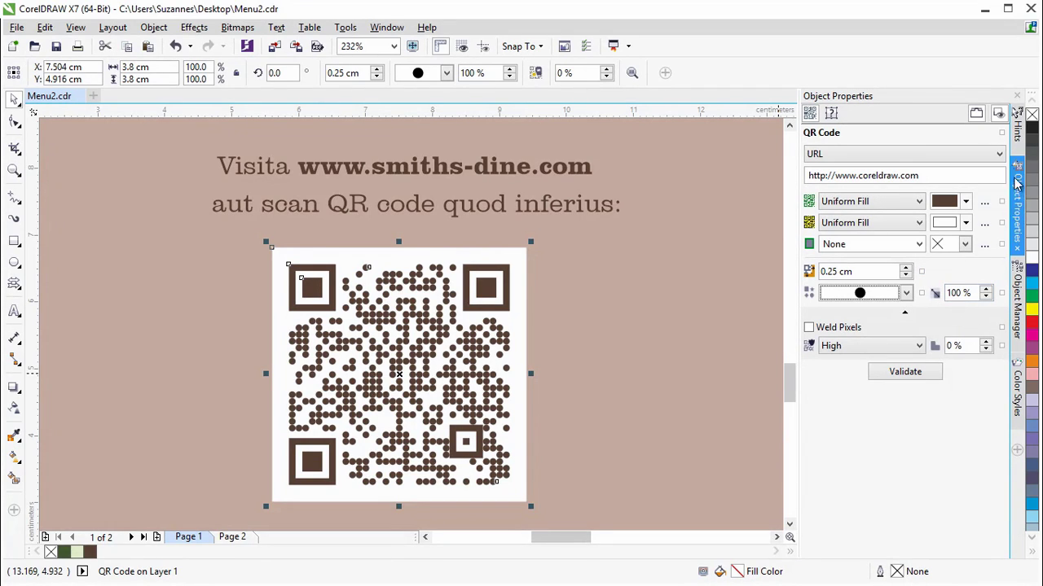
left_click(1004, 136)
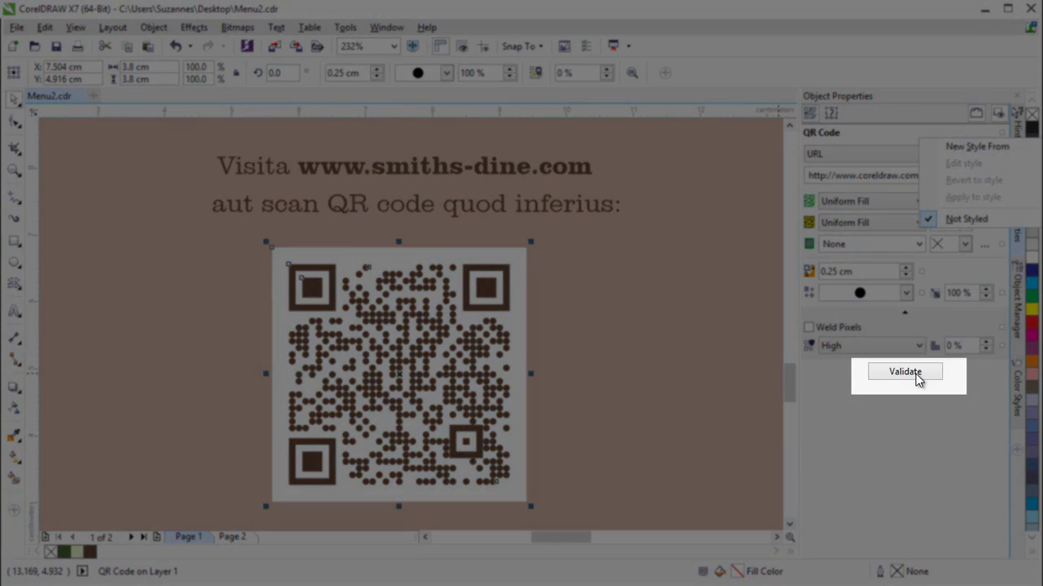
Validate the brown round-dot QR code to confirm it still encodes the URL.
left_click(918, 375)
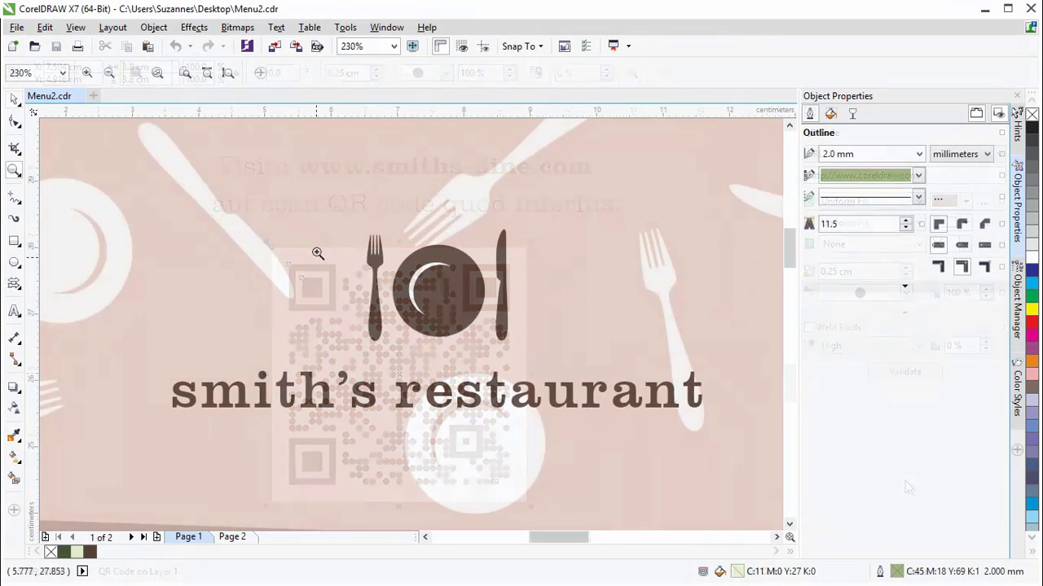
Zoom in twice on the fork's tine tips and pick the Smooth tool.
left_click_drag(316, 212, 553, 373)
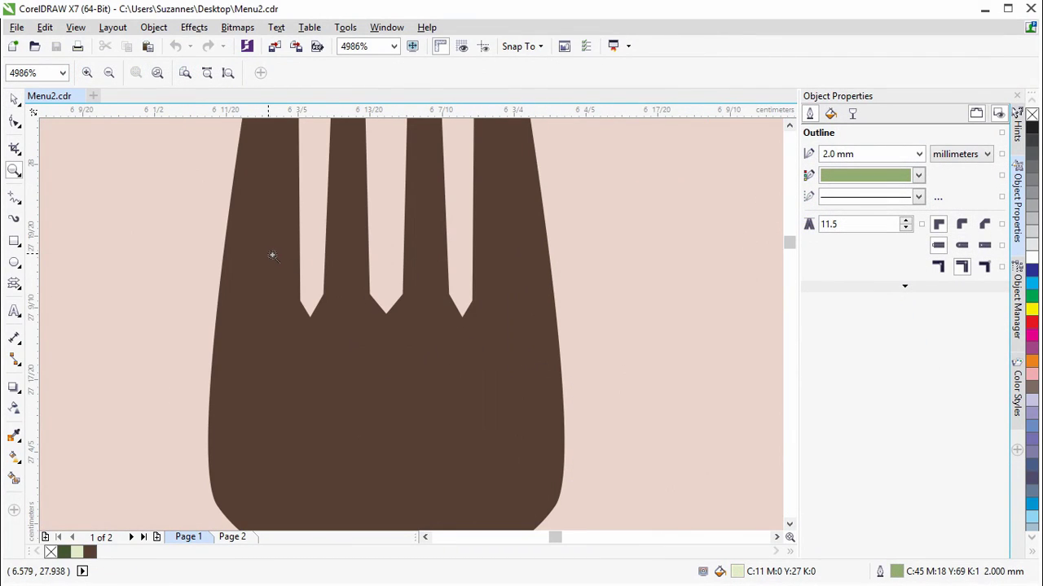
left_click_drag(272, 255, 505, 345)
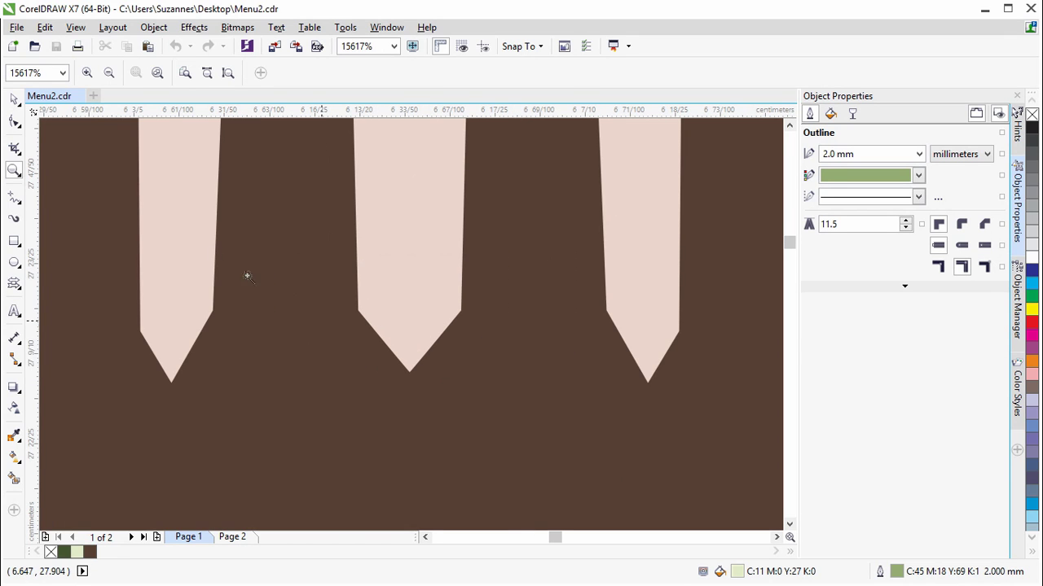
left_click(19, 127)
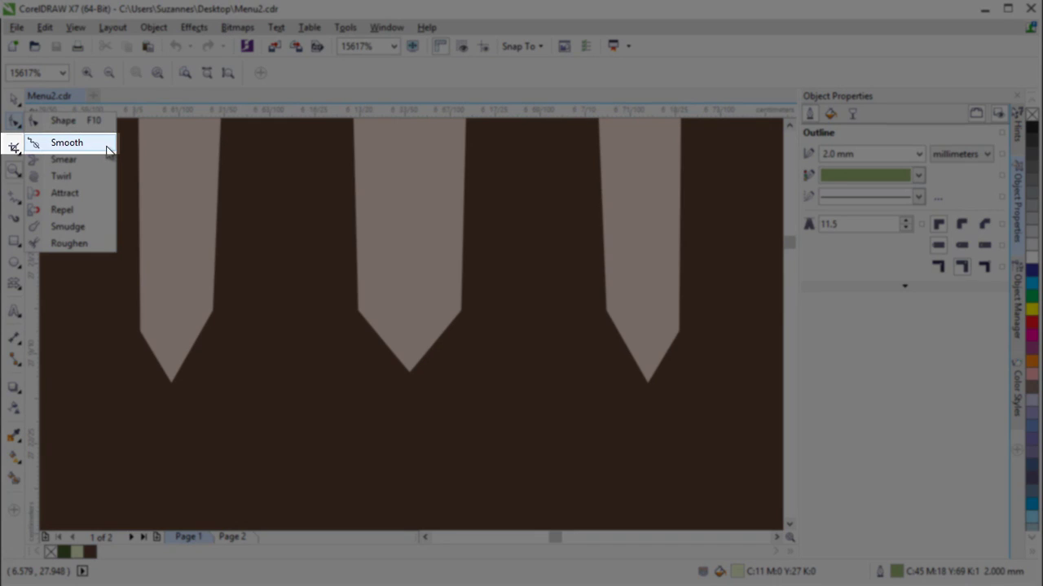
left_click(104, 145)
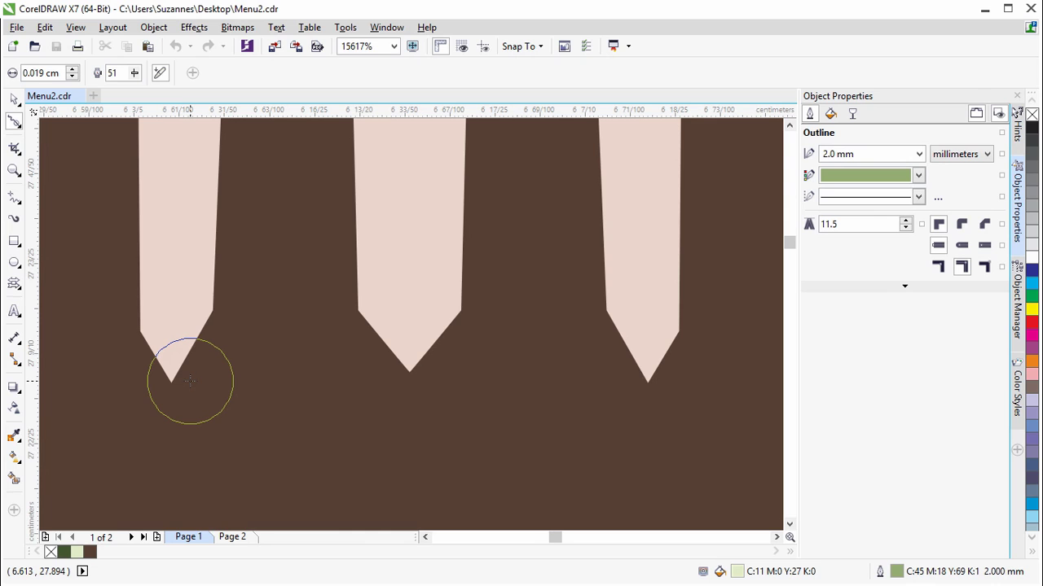
Enlarge the Smooth brush and round the left, middle and right notch tips into U-shapes.
key("shift")
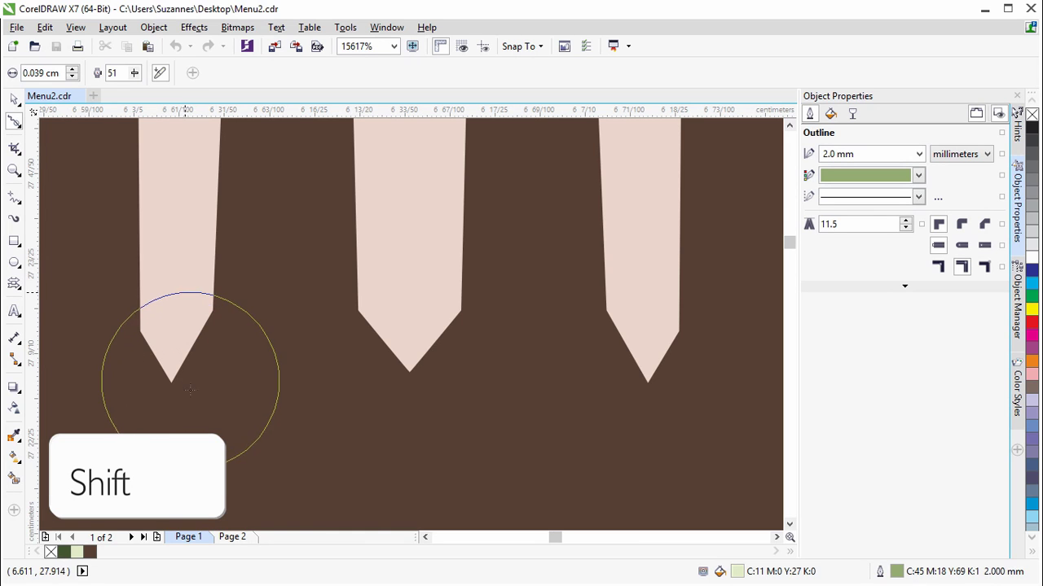
left_click(139, 328)
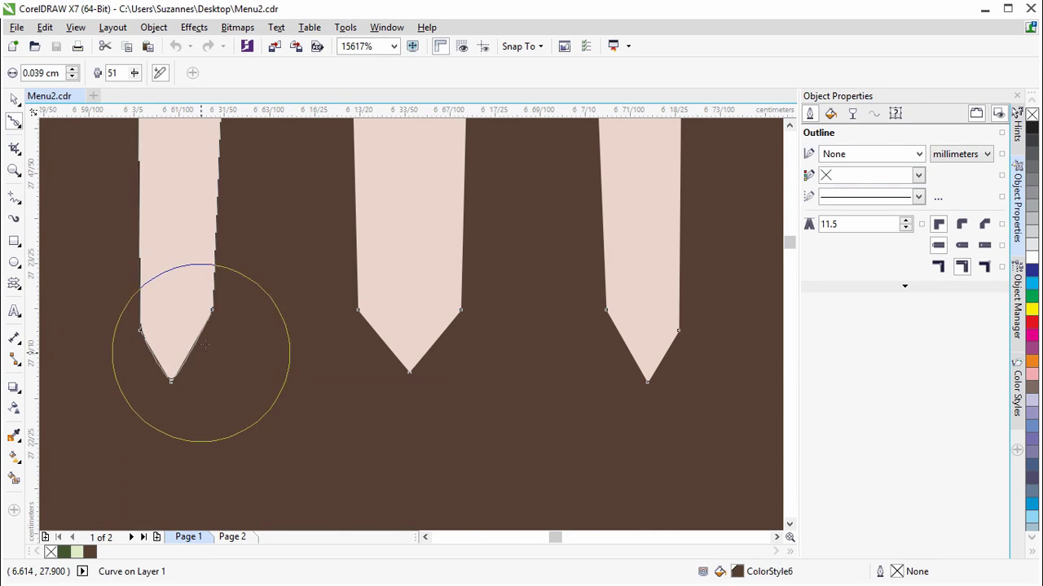
mouse_move(205, 343)
left_mouse_down()
mouse_move(139, 291)
mouse_move(214, 337)
mouse_move(163, 349)
mouse_move(152, 316)
mouse_move(175, 330)
left_mouse_up()
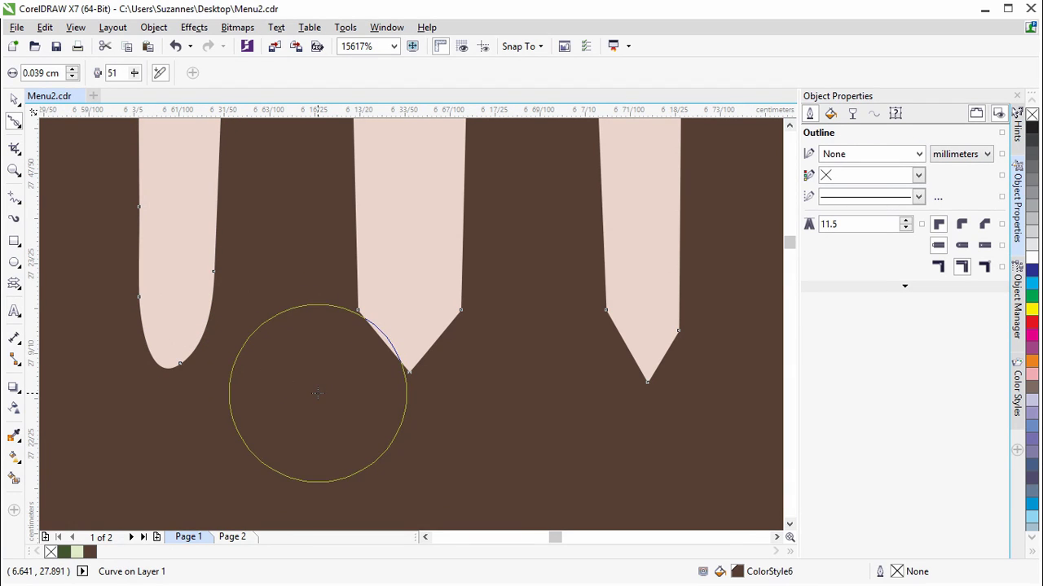
left_click_drag(318, 394, 349, 392)
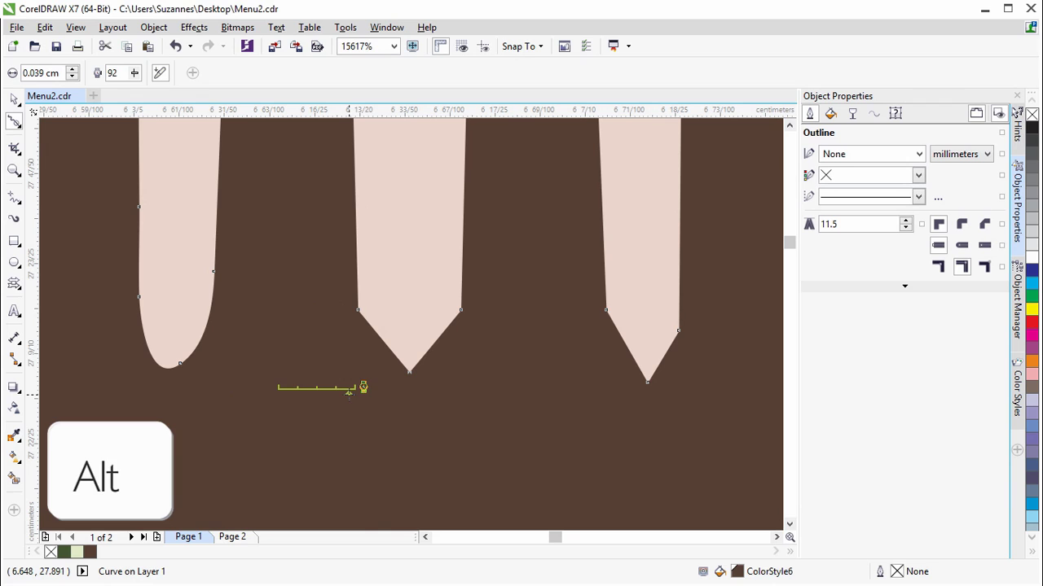
mouse_move(391, 349)
left_mouse_down()
mouse_move(427, 353)
mouse_move(386, 330)
mouse_move(416, 342)
mouse_move(420, 315)
mouse_move(369, 332)
mouse_move(427, 335)
mouse_move(348, 325)
mouse_move(393, 329)
left_mouse_up()
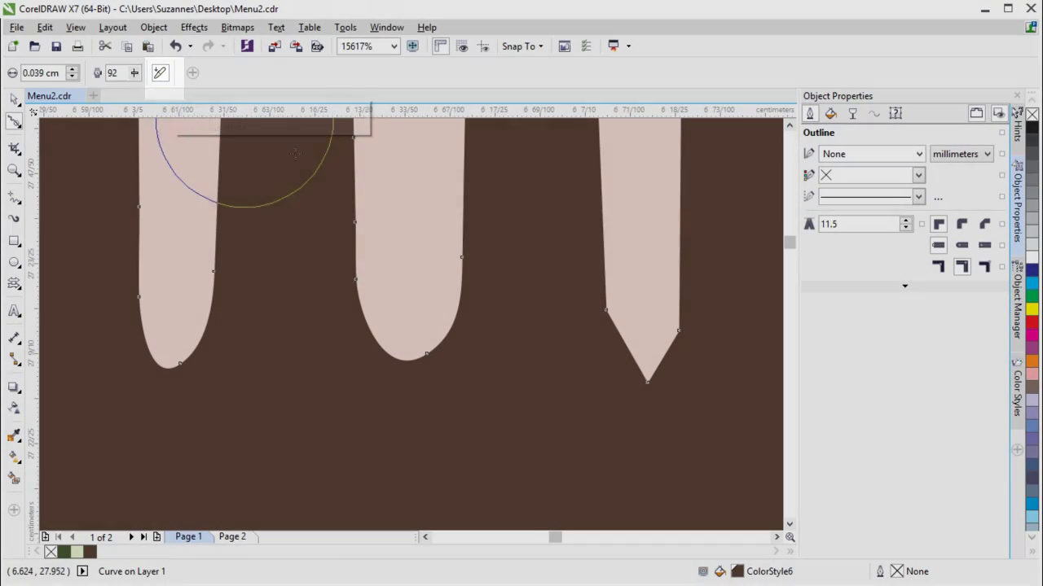
mouse_move(612, 380)
left_mouse_down()
mouse_move(690, 359)
mouse_move(586, 340)
mouse_move(638, 352)
mouse_move(691, 343)
mouse_move(577, 330)
mouse_move(625, 342)
mouse_move(678, 325)
mouse_move(589, 339)
mouse_move(642, 360)
mouse_move(702, 351)
left_mouse_up()
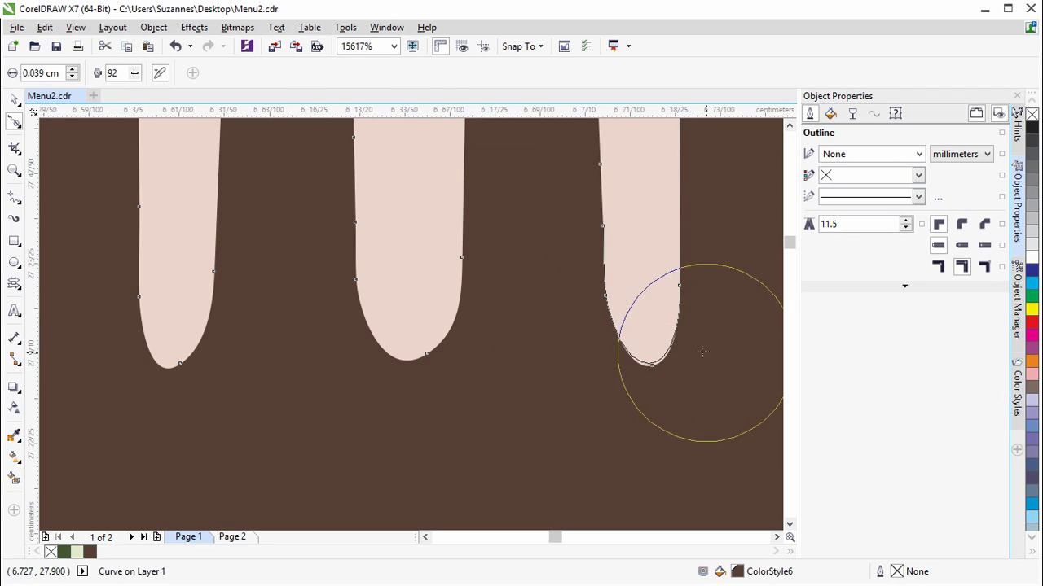